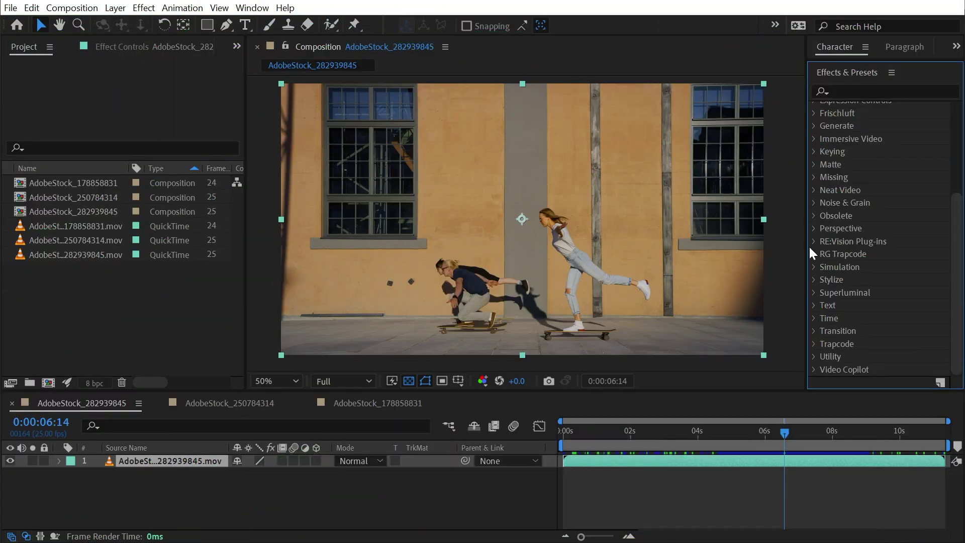
Step: Apply the Time Difference effect to the skateboarding footage layer and check which layer it uses as its target
click(815, 319)
scroll(867, 313, down, 3)
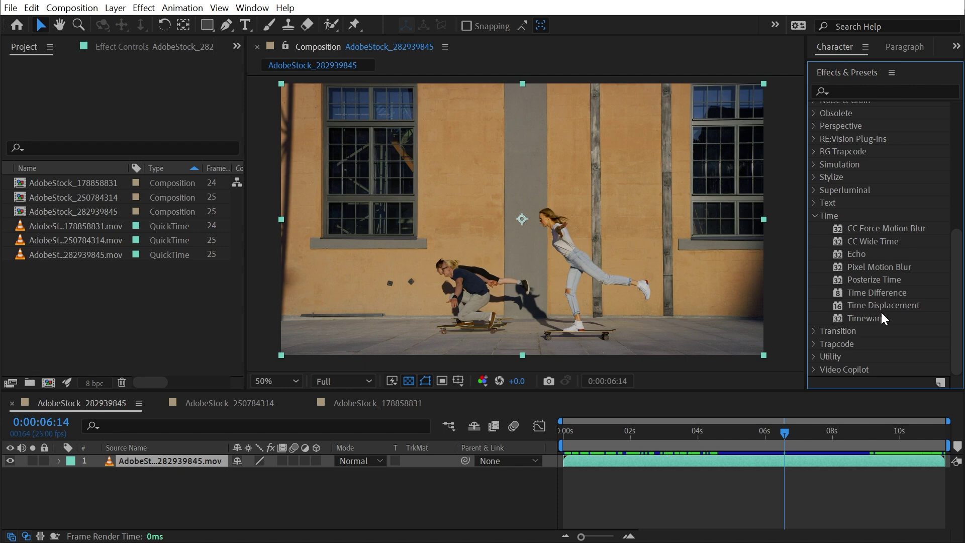
drag(877, 293, 437, 241)
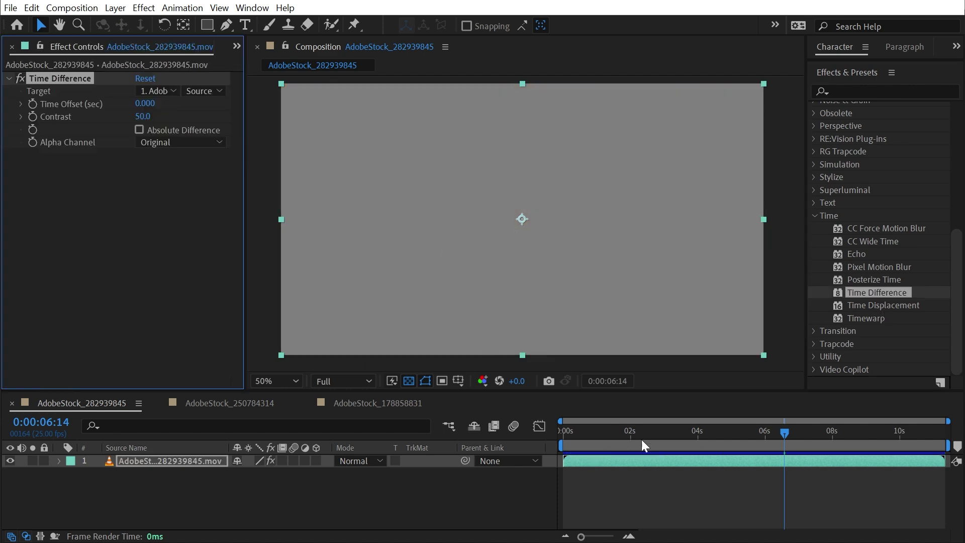
drag(644, 444, 676, 445)
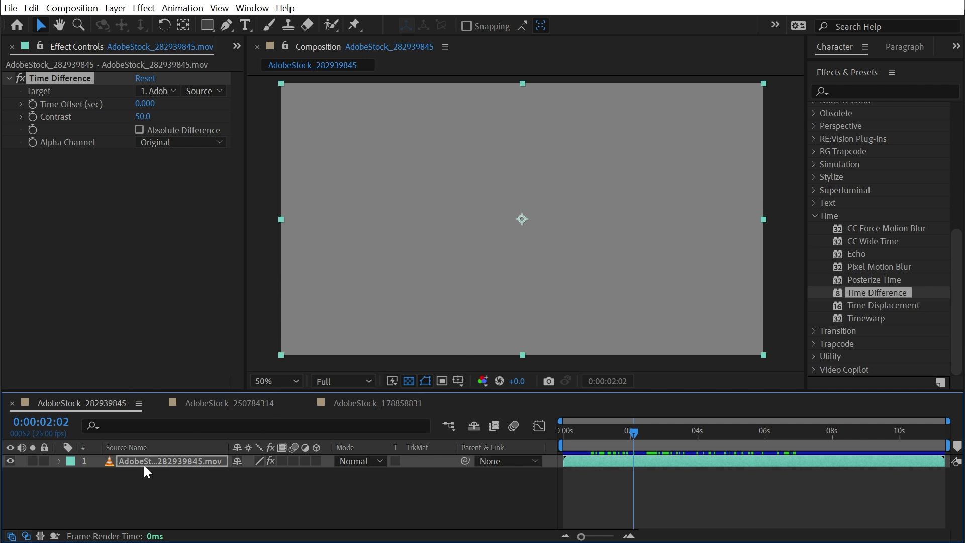
click(172, 91)
click(432, 203)
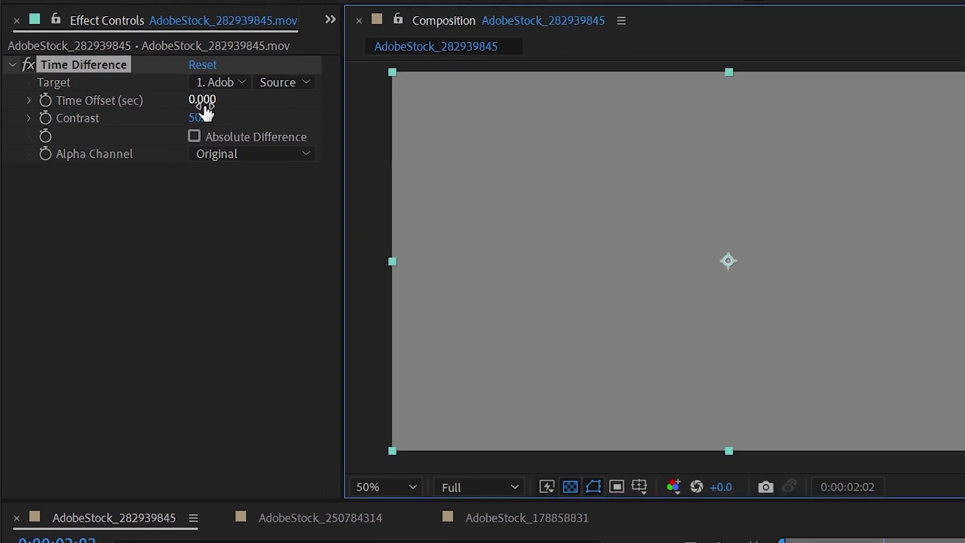
Step: Set the Time Difference time offset to -0.010 seconds and preview the composition from the start
drag(213, 105, 209, 107)
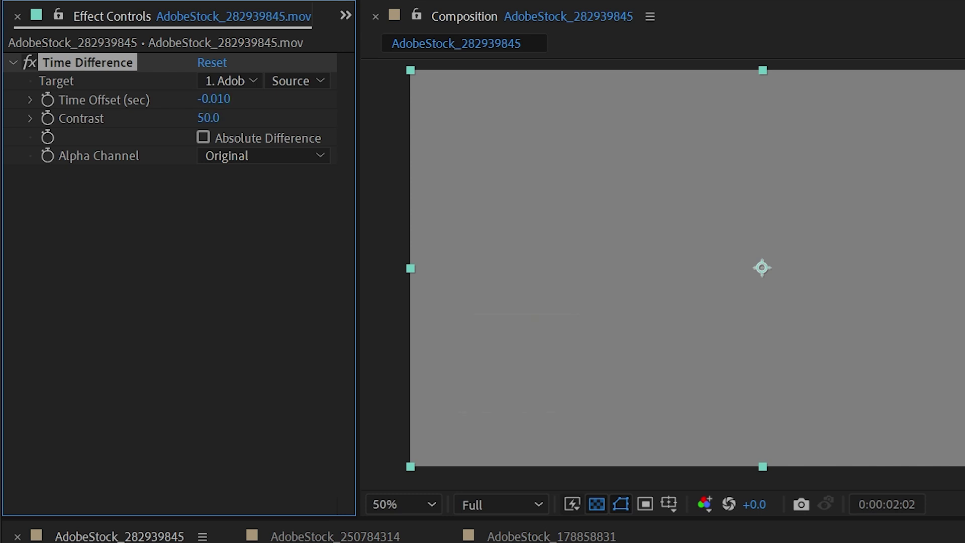
key(Home)
key(space)
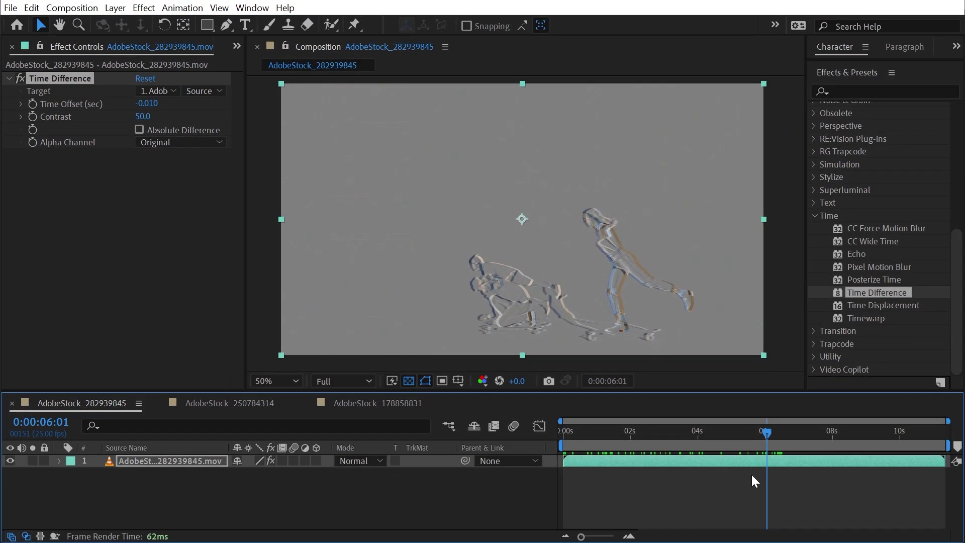
Step: Set the Time Difference time offset to -1 second and scrub through the skaters' motion
drag(212, 99, 198, 99)
drag(137, 102, 58, 94)
click(148, 105)
text(-1)
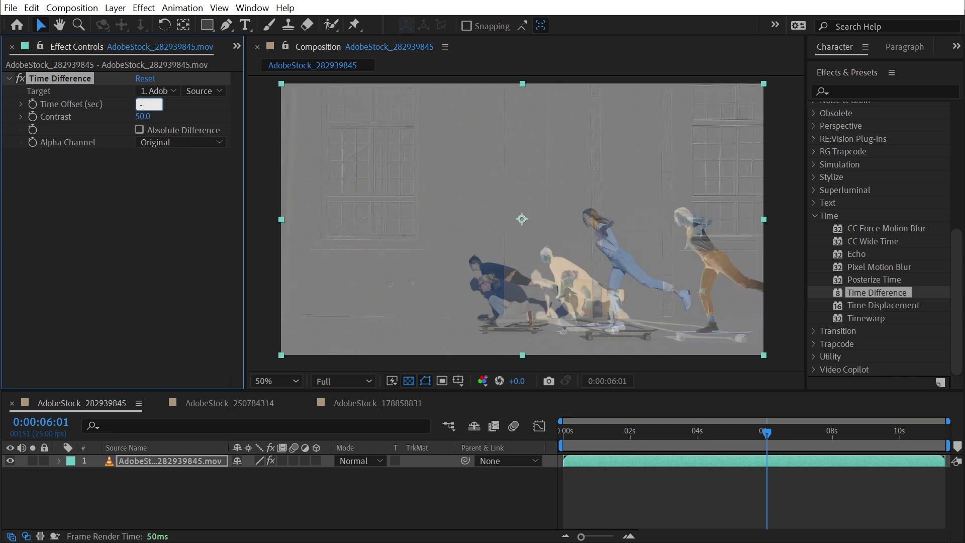
key(Return)
drag(767, 433, 783, 478)
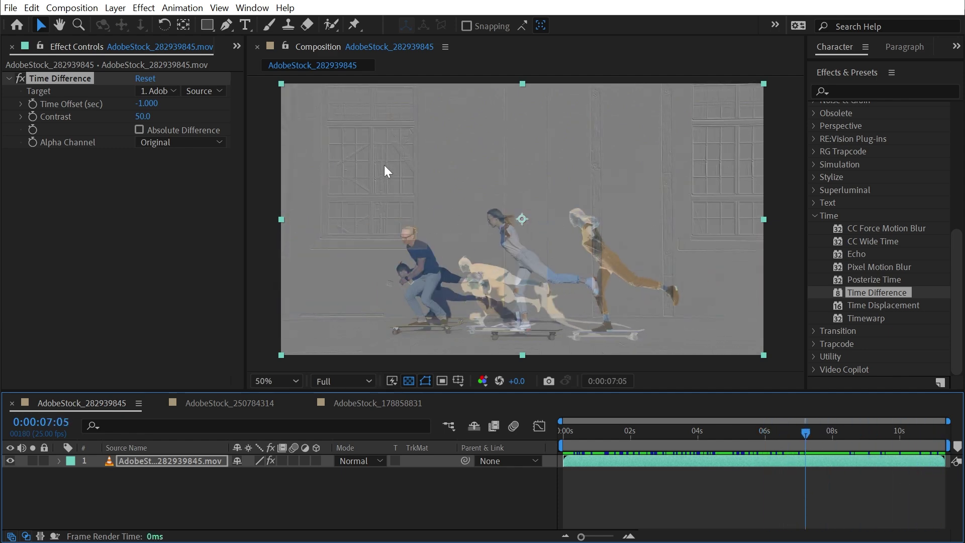
Step: Examine the window and wall area of the difference image up close
scroll(393, 148, up, 2)
key(space)
drag(394, 149, 872, 274)
drag(508, 178, 655, 295)
drag(660, 185, 567, 307)
key(v)
scroll(532, 232, down, 2)
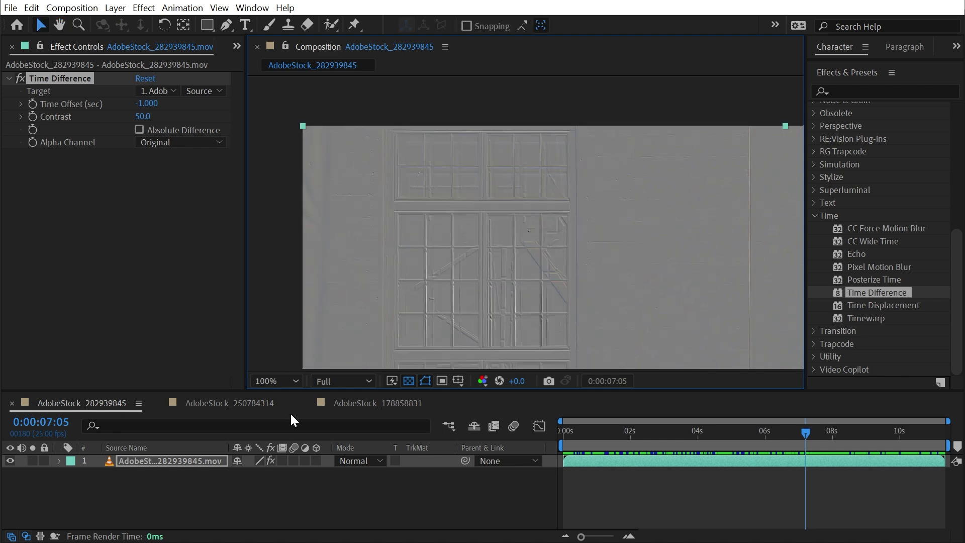
Step: Compare the original footage with the difference image by disabling Time Difference, scrubbing through the clip and re-enabling the effect
click(21, 78)
click(781, 432)
drag(755, 438, 820, 485)
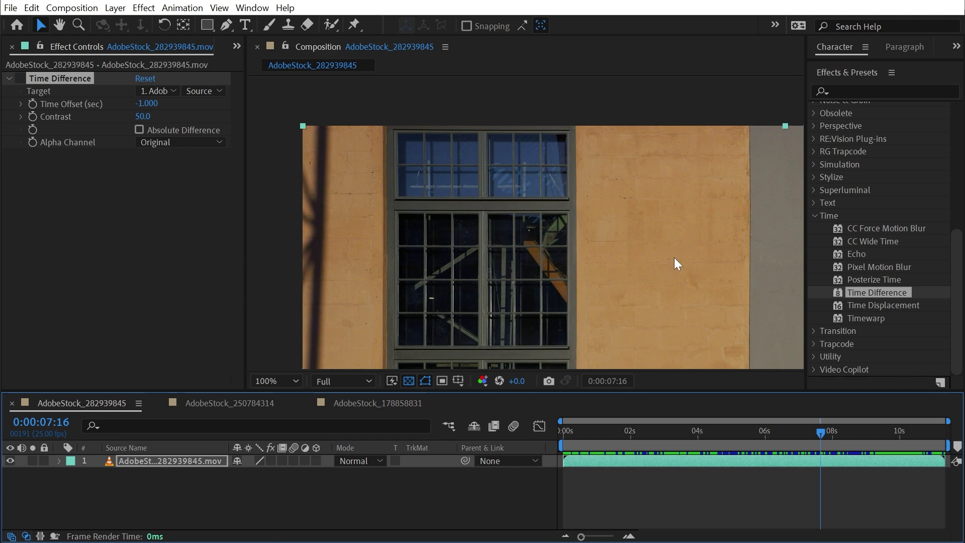
click(20, 79)
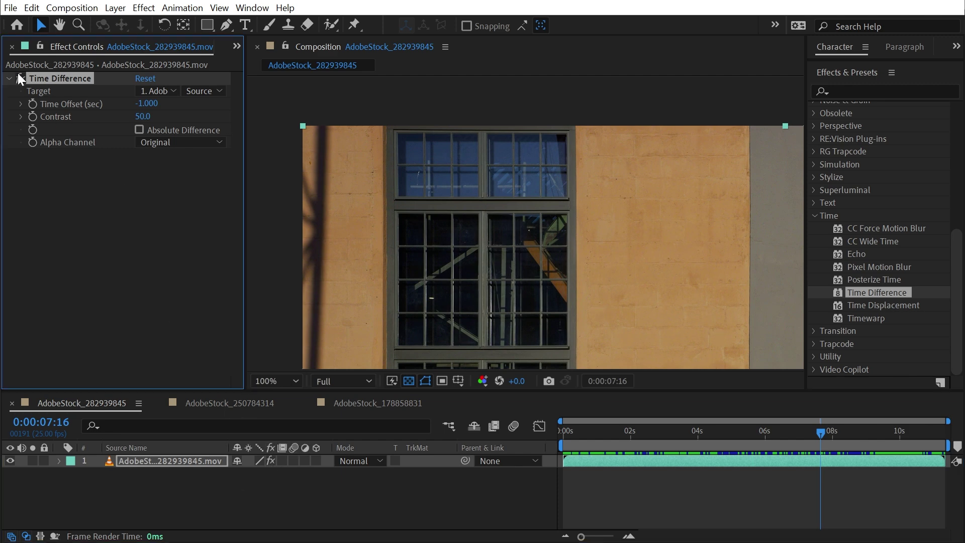
scroll(696, 273, down, 1)
drag(673, 276, 577, 209)
key(v)
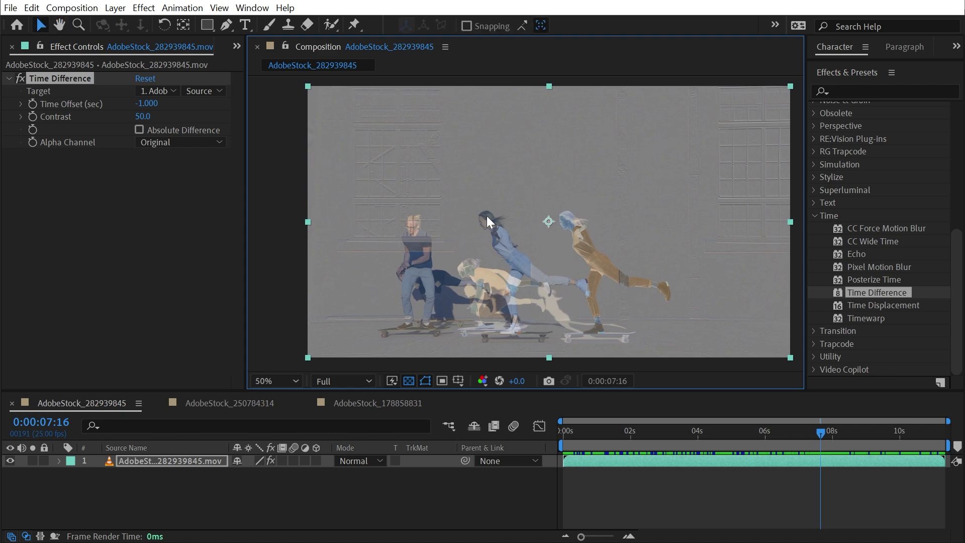
Step: Try a Time Difference contrast of 197 at the 0:00:08:02 frame, and undo it
mouse_move(824, 441)
mouse_down()
mouse_move(696, 430)
mouse_move(817, 442)
mouse_move(784, 448)
mouse_move(835, 454)
mouse_up()
drag(144, 117, 248, 110)
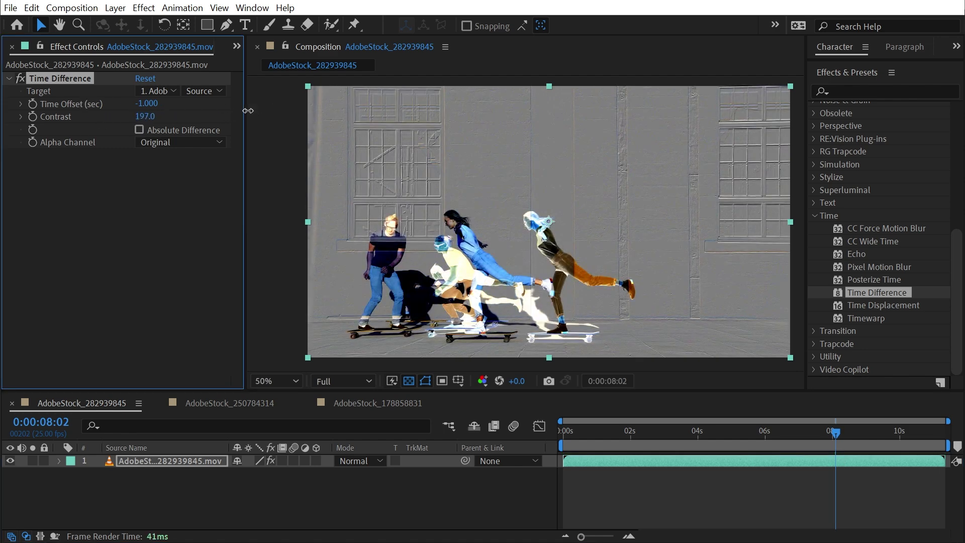
key(ctrl+z)
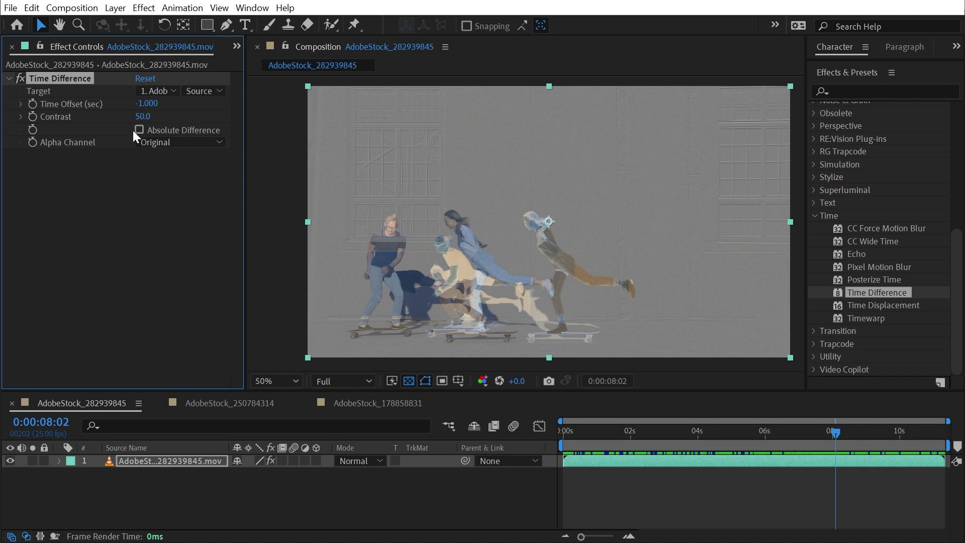
Step: Enable Absolute Difference for the Time Difference effect and scrub back to 0:00:06:21 to view the result
click(140, 130)
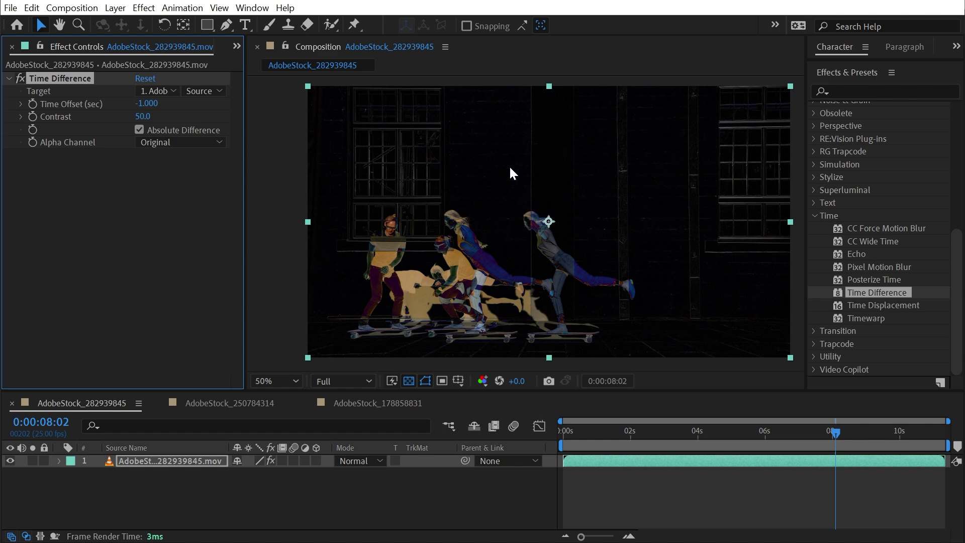
drag(839, 434, 794, 437)
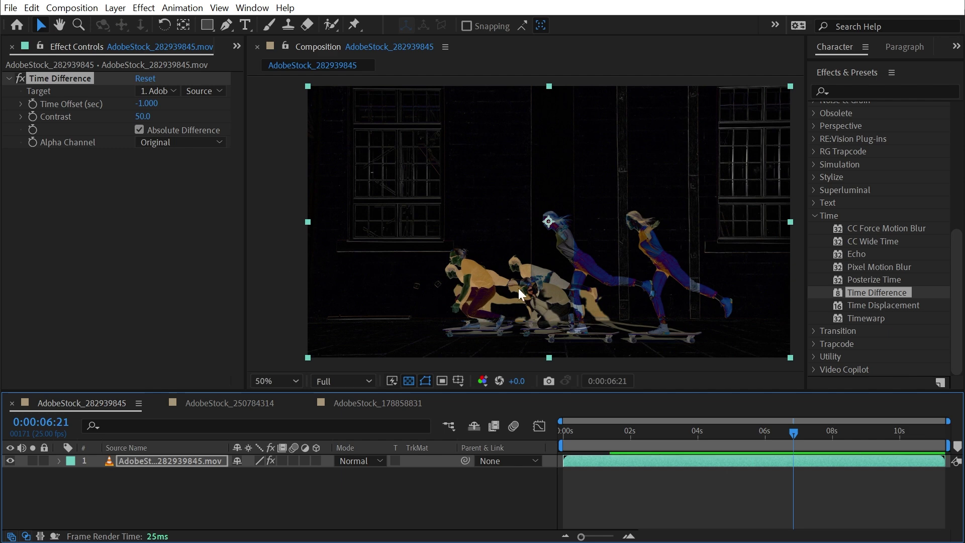
Step: Duplicate the footage layer and rename the lower copy Clean Plate
click(137, 470)
key(ctrl+d)
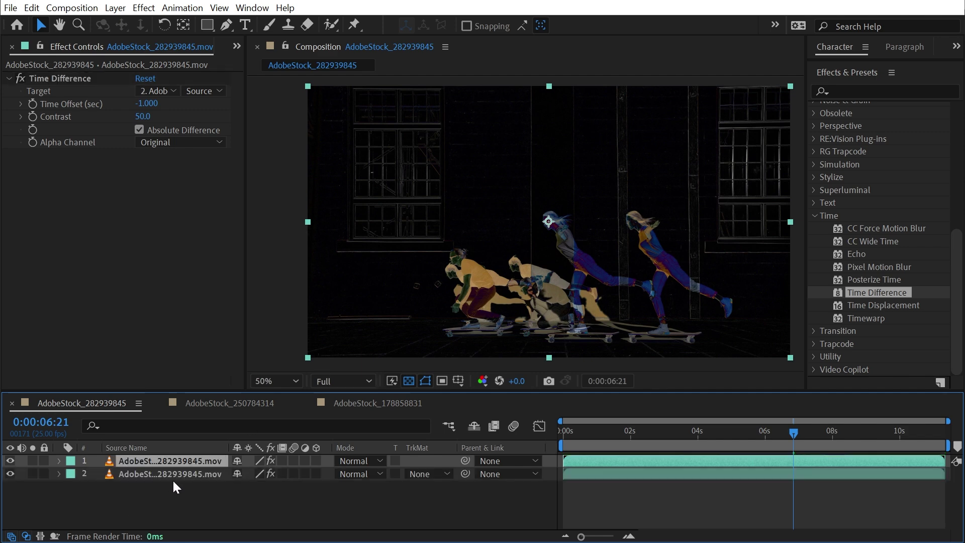
click(161, 472)
key(Return)
text(Clean Plate)
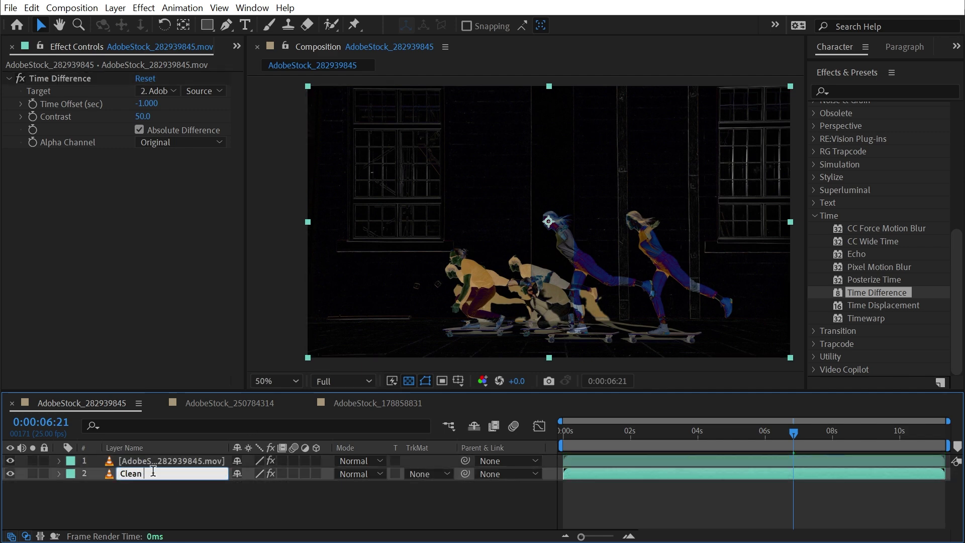
key(Return)
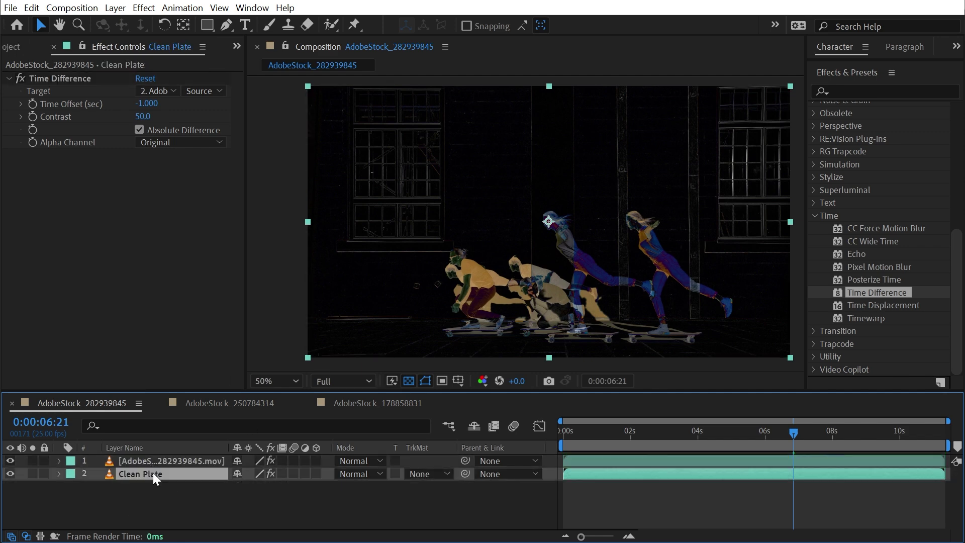
Step: Delete the Time Difference effect from the Clean Plate layer and hide the footage layer above it
click(74, 80)
key(Delete)
click(11, 461)
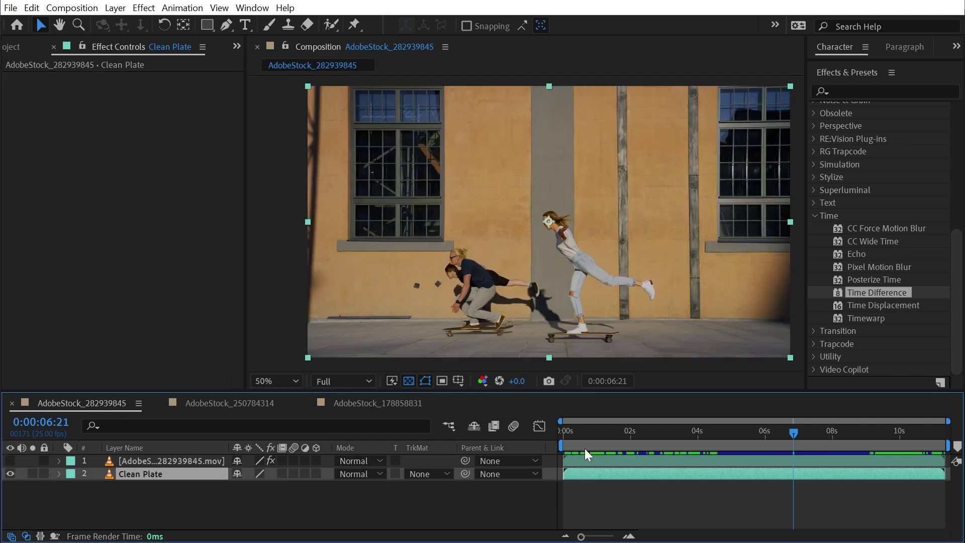
Step: Freeze the Clean Plate layer on the empty first frame and scrub to check the freeze
key(Home)
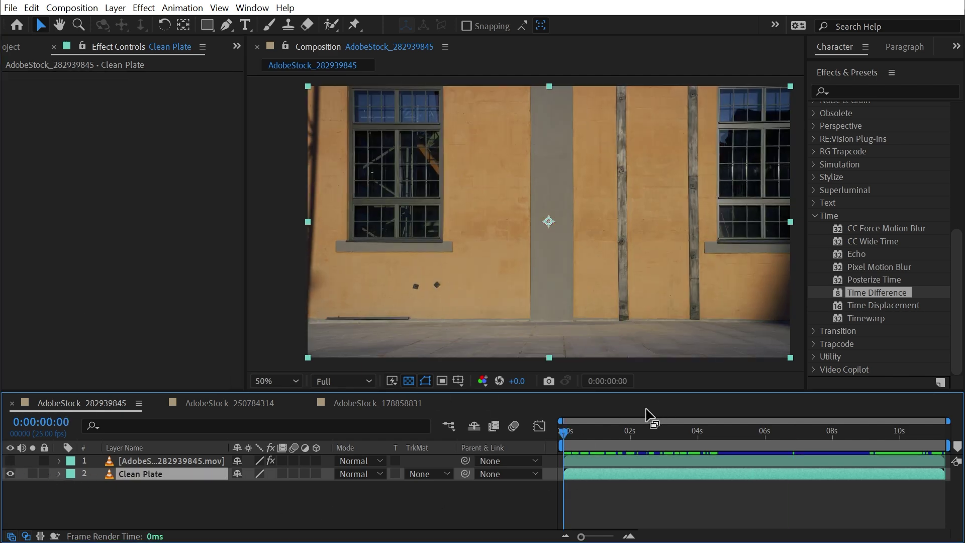
right_click(484, 103)
mouse_move(524, 189)
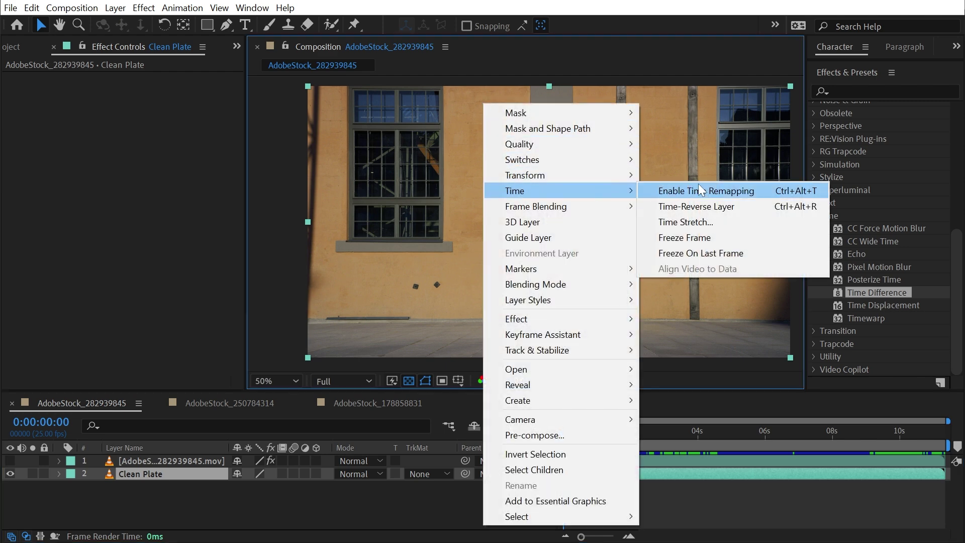
click(716, 246)
drag(604, 432, 678, 413)
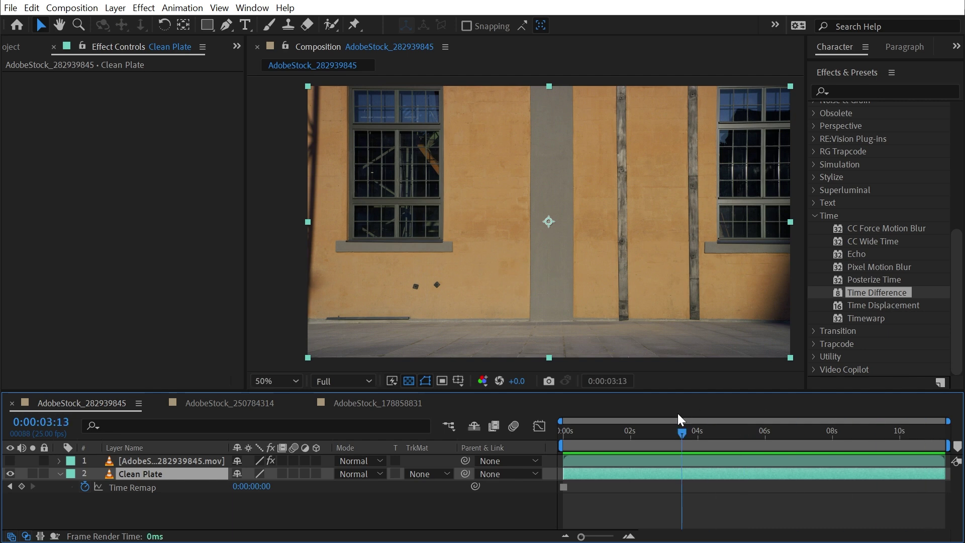
Step: Hide Clean Plate, show the upper footage layer and select Clean Plate as its Time Difference target
click(10, 474)
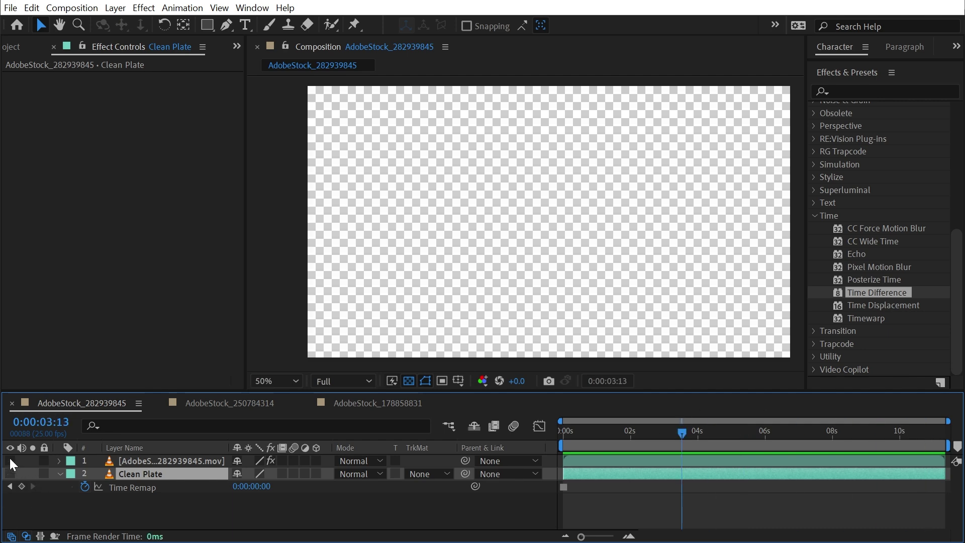
click(10, 461)
click(413, 460)
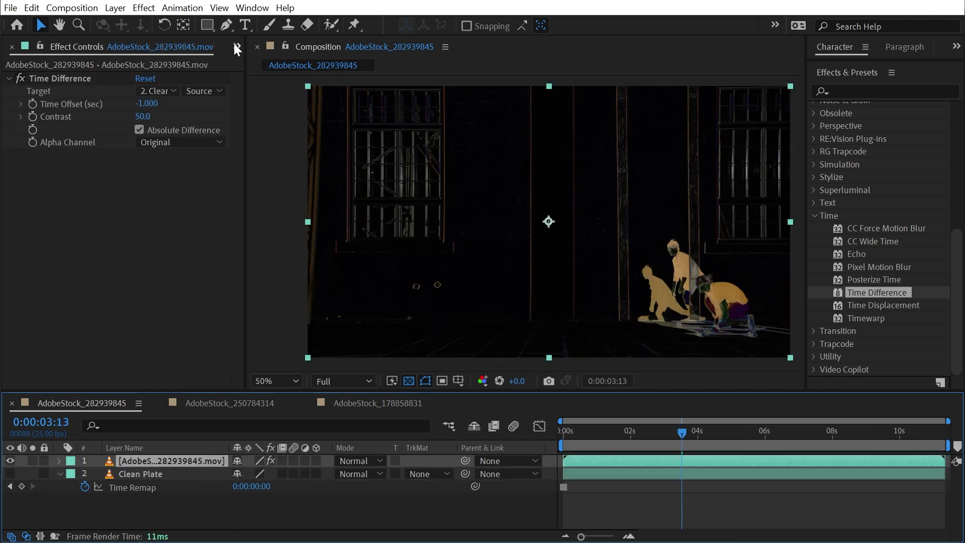
click(171, 90)
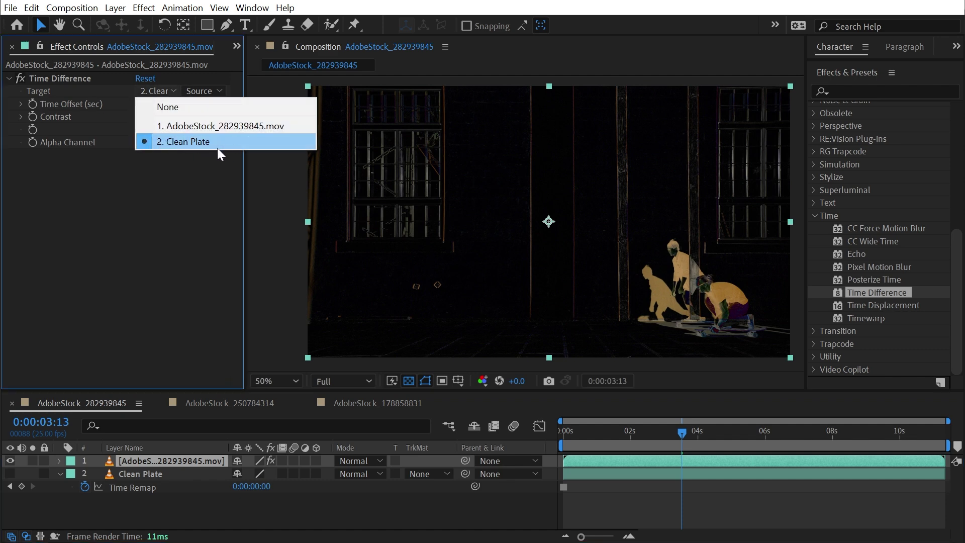
click(217, 142)
drag(681, 431, 798, 443)
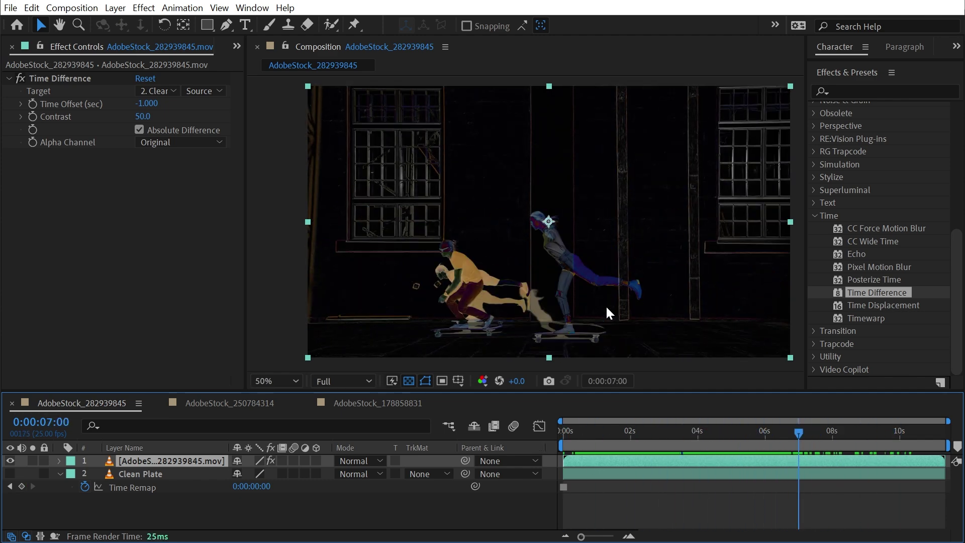
Step: Set the Time Difference time offset to 0 seconds on the upper footage layer
drag(144, 104, 247, 105)
click(145, 103)
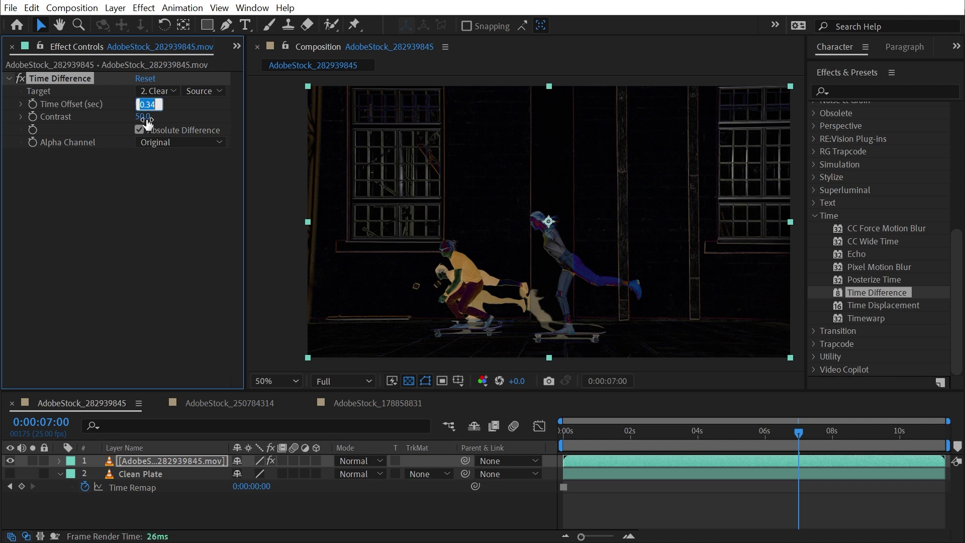
text(0)
key(Return)
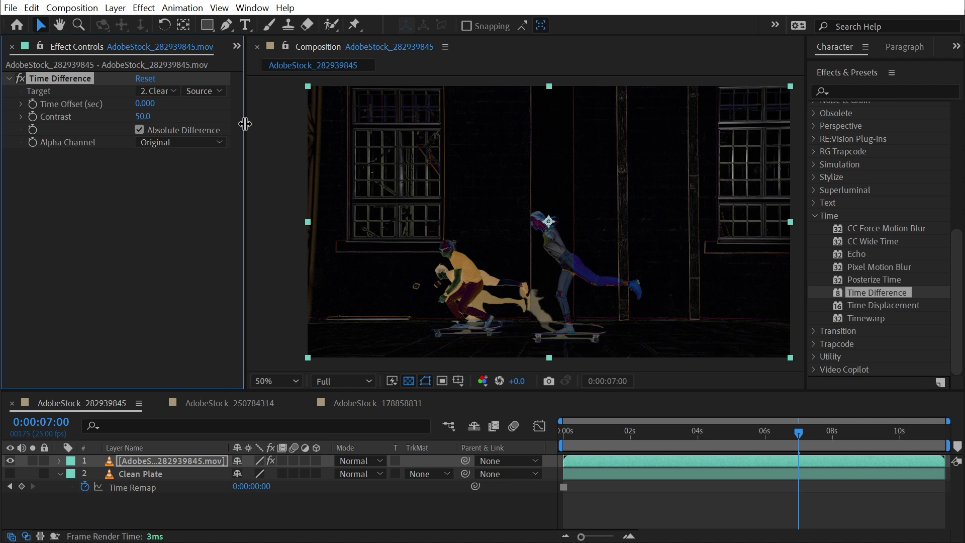
Step: Set the Time Difference contrast to 290, judging it at the 0:00:06:19 frame
click(779, 432)
mouse_move(779, 432)
mouse_down()
mouse_move(590, 422)
mouse_move(803, 417)
mouse_move(792, 431)
mouse_up()
drag(143, 116, 326, 111)
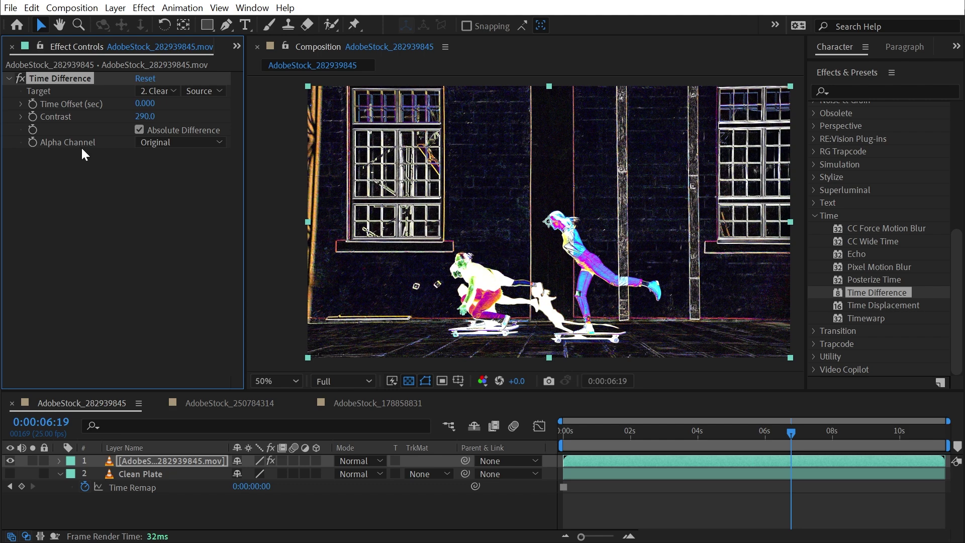
Step: Set the Time Difference alpha channel to Lightness of Result and inspect the skaters' cutout up close at 0:00:07:01
click(153, 145)
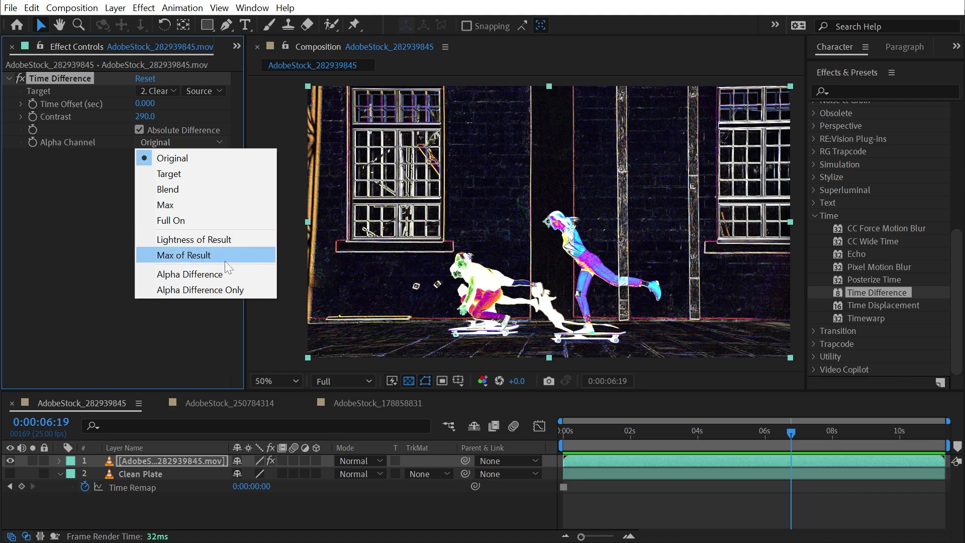
click(206, 242)
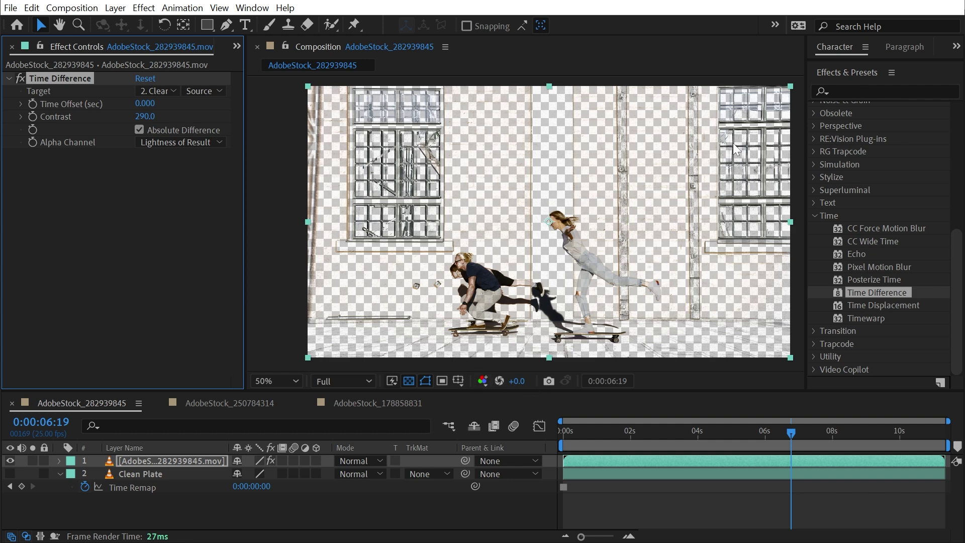
drag(752, 436, 800, 427)
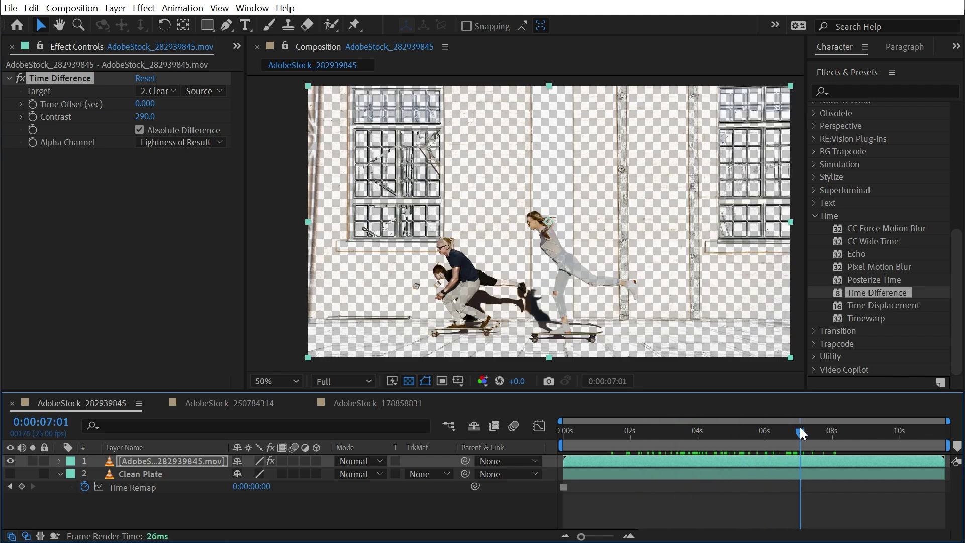
key(period)
key(space)
drag(510, 302, 485, 178)
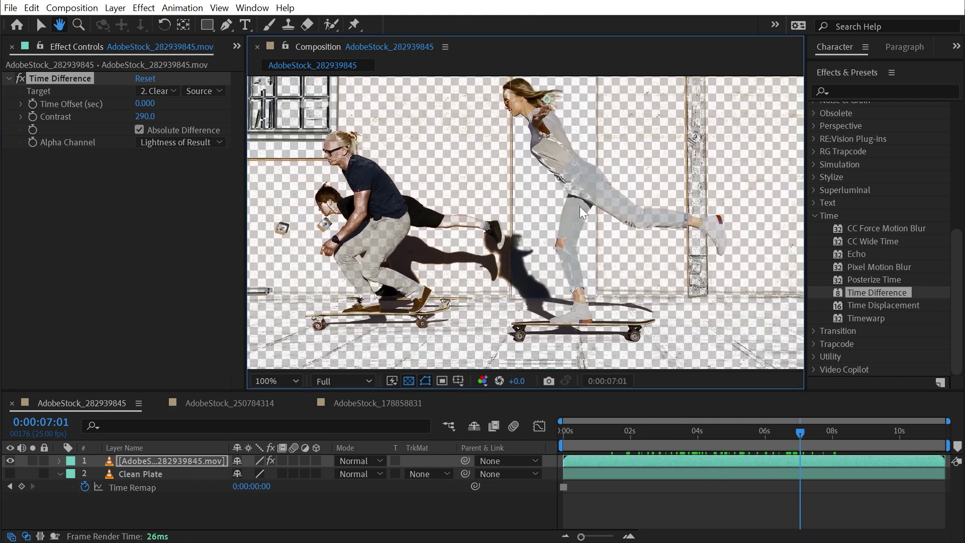
key(v)
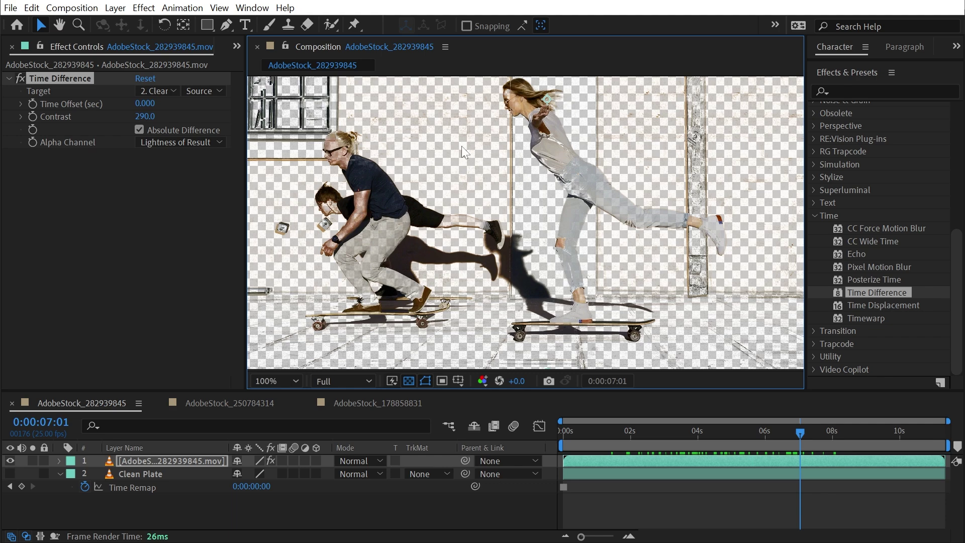
Step: Compare the skater footage with its effects turned off and on, and examine the keyed skaters up close
click(270, 461)
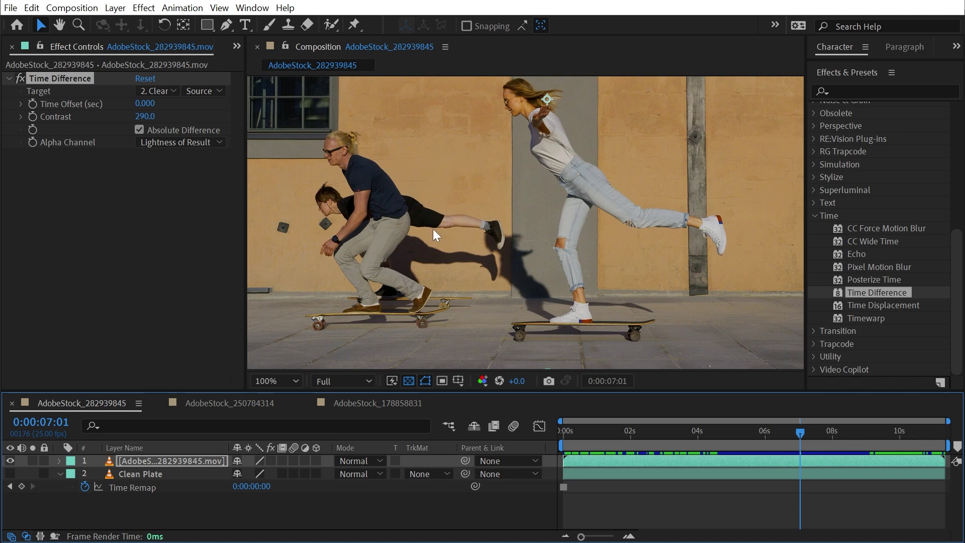
click(270, 460)
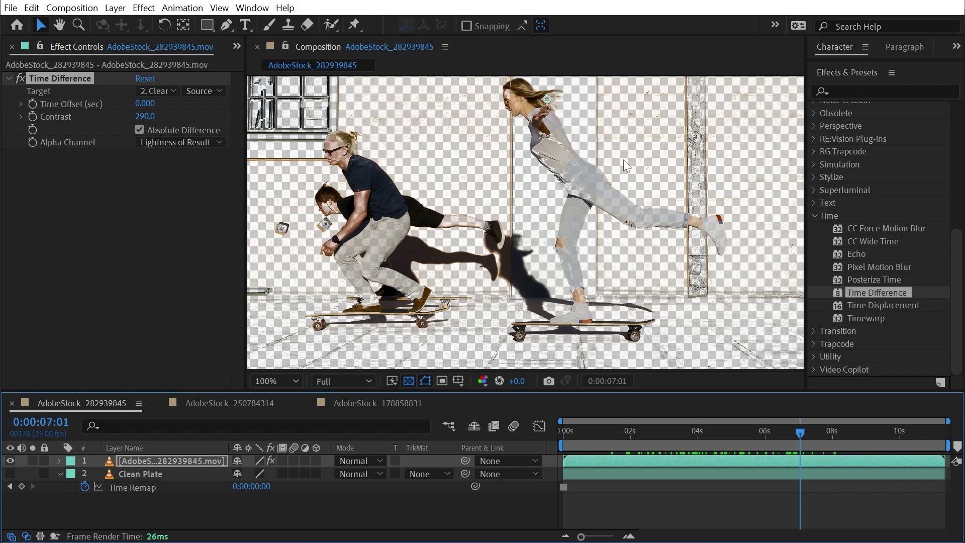
key(h)
drag(397, 161, 537, 156)
key(v)
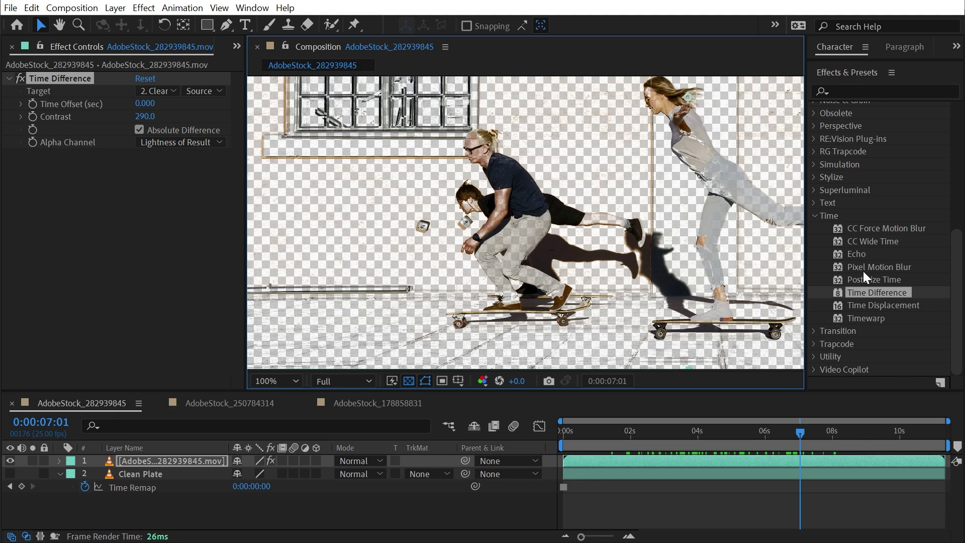
Step: Apply the Matte Choker effect to the skater footage layer, below Time Difference
scroll(856, 249, up, 2)
scroll(842, 161, up, 6)
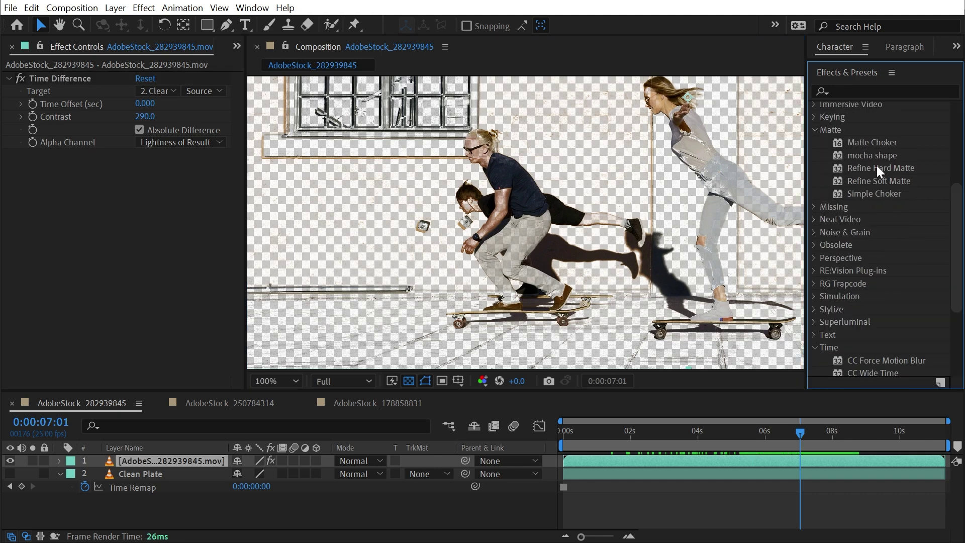
drag(879, 143, 195, 247)
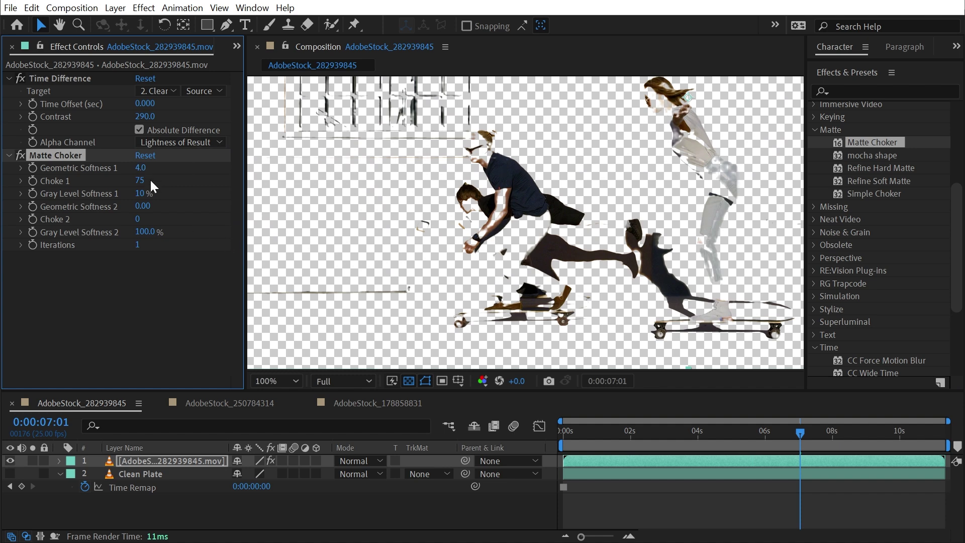
Step: Adjust Matte Choker to Choke 1 -47, Geometric Softness 2 5.90 and Choke 2 112, comparing the result with the effect's defaults
drag(141, 180, 27, 185)
drag(143, 206, 216, 213)
mouse_move(141, 181)
mouse_down()
mouse_move(102, 182)
mouse_move(133, 183)
mouse_up()
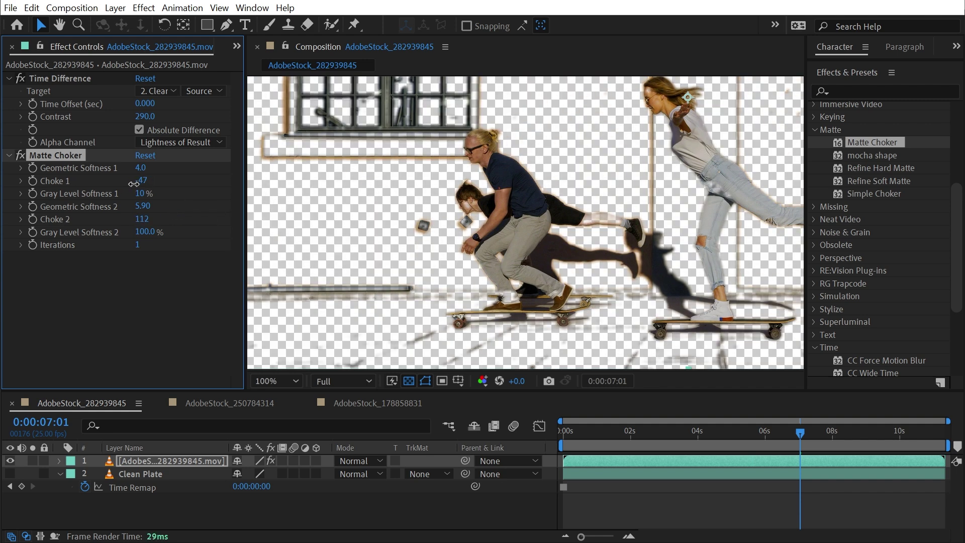
click(145, 155)
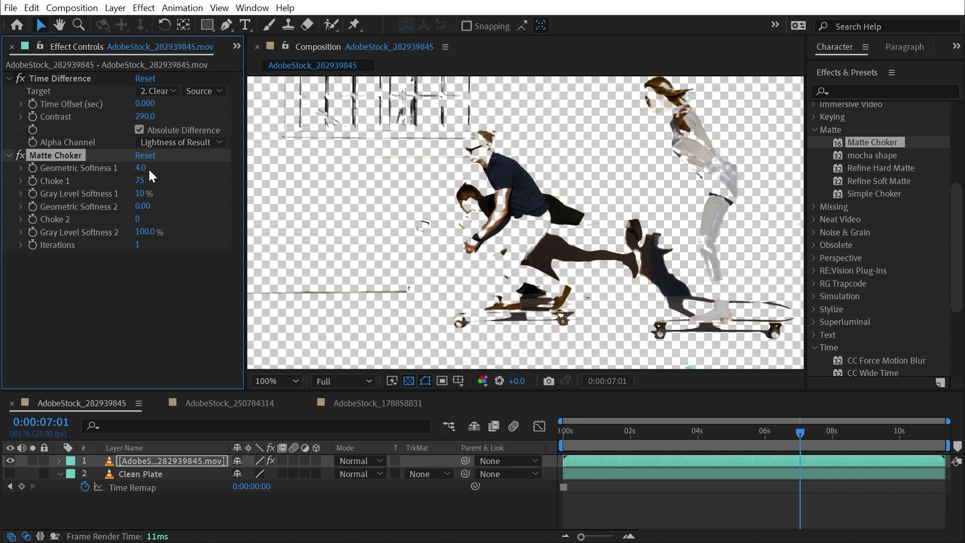
key(ctrl+z)
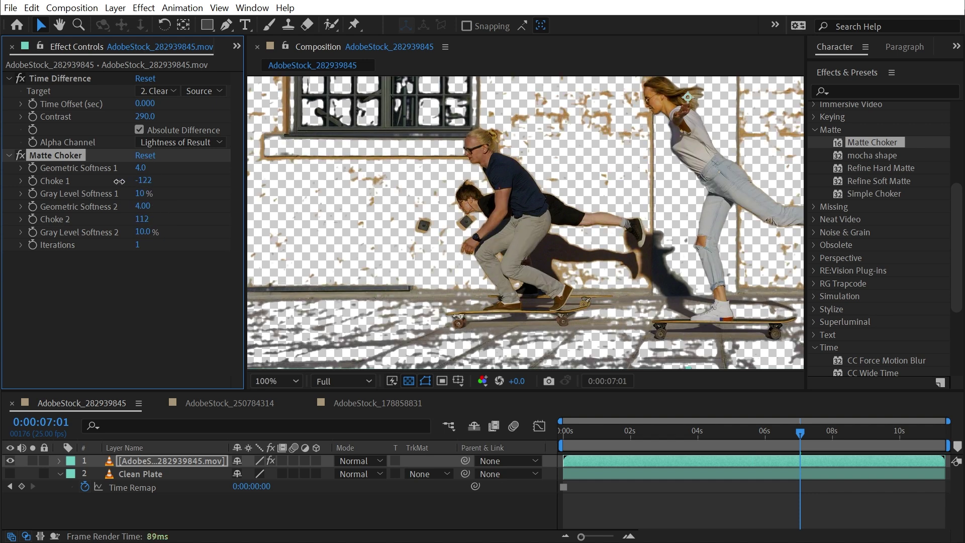
Step: Set Matte Choker's Choke 1 to -103, Geometric Softness 2 to 4, Choke 2 to 127 and Gray Level Softness 2 to 10%
drag(119, 181, 129, 181)
drag(141, 219, 208, 218)
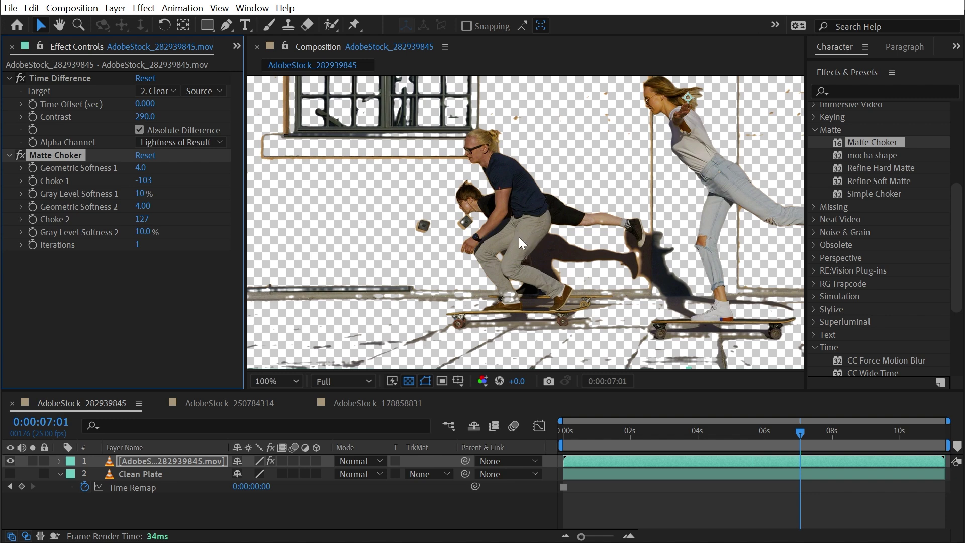
scroll(518, 237, down, 1)
drag(519, 237, 555, 240)
key(v)
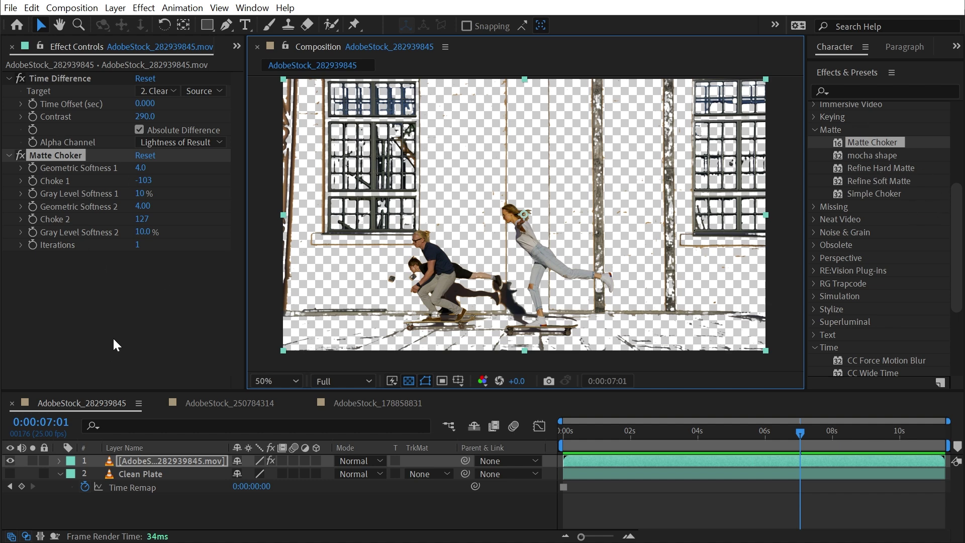
Step: Remove Matte Choker from the skater footage layer and reset Time Difference to its default settings
click(132, 319)
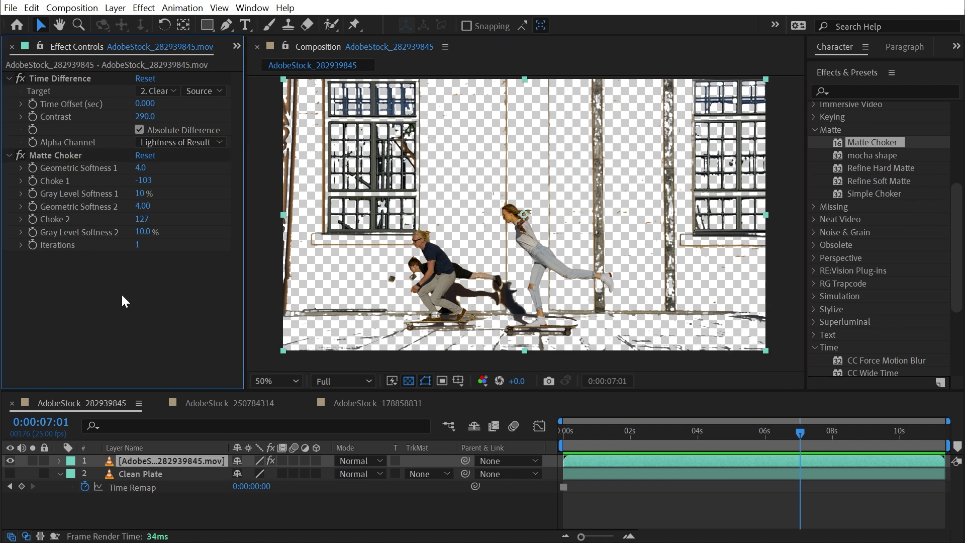
click(70, 155)
key(Delete)
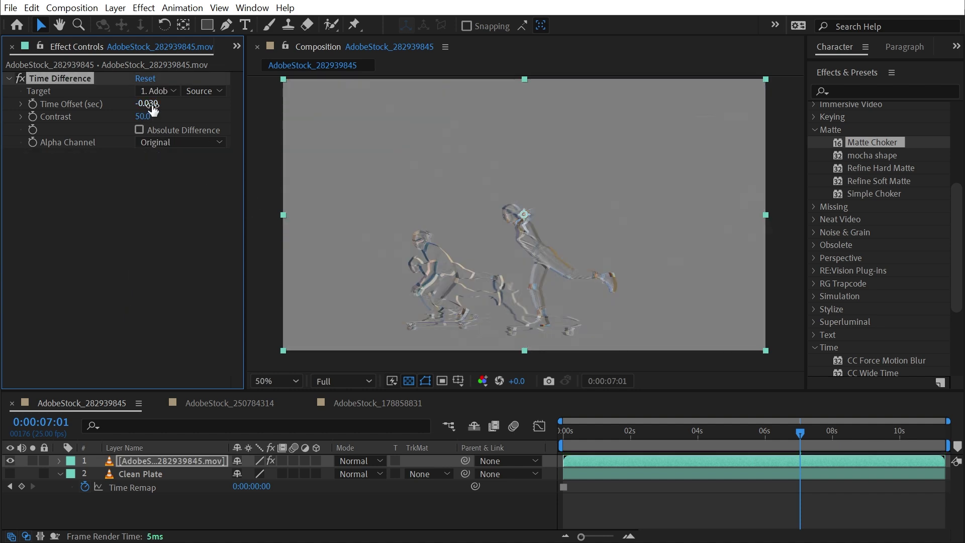
Step: Stack two duplicates of Time Difference on the footage layer, with time offsets of -0.070 and -0.150 seconds
key(ctrl+d)
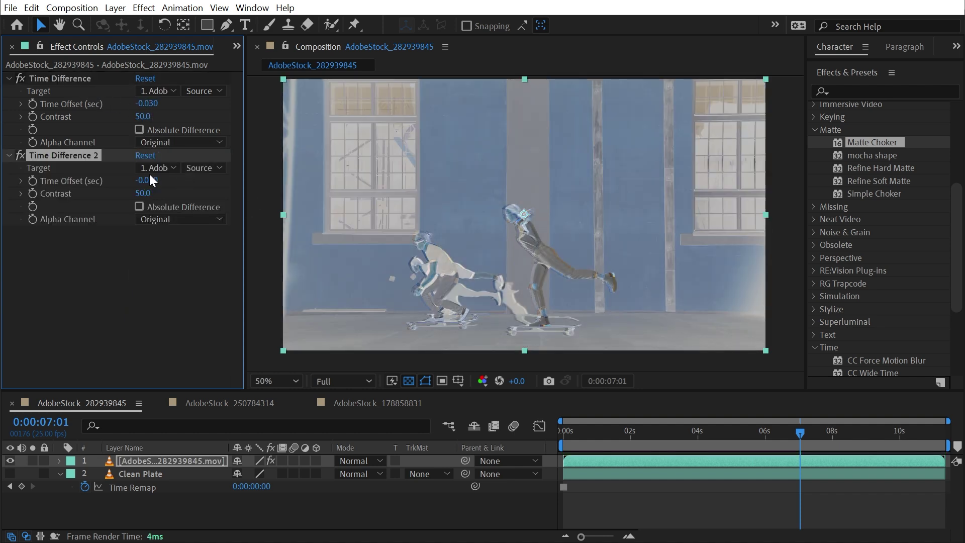
drag(150, 185, 147, 184)
key(ctrl+d)
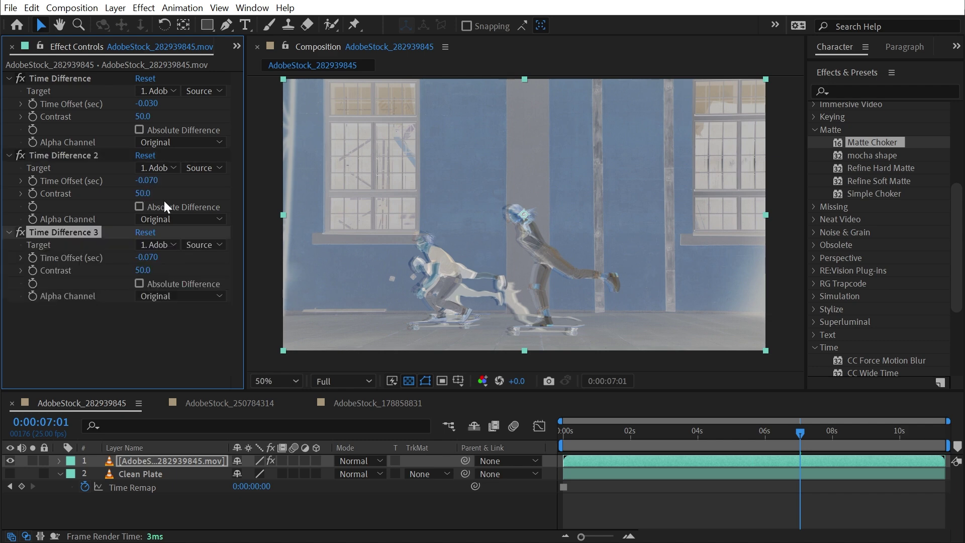
drag(148, 254, 142, 250)
Step: Preview the stacked Time Difference effects and delete the two duplicates
key(space)
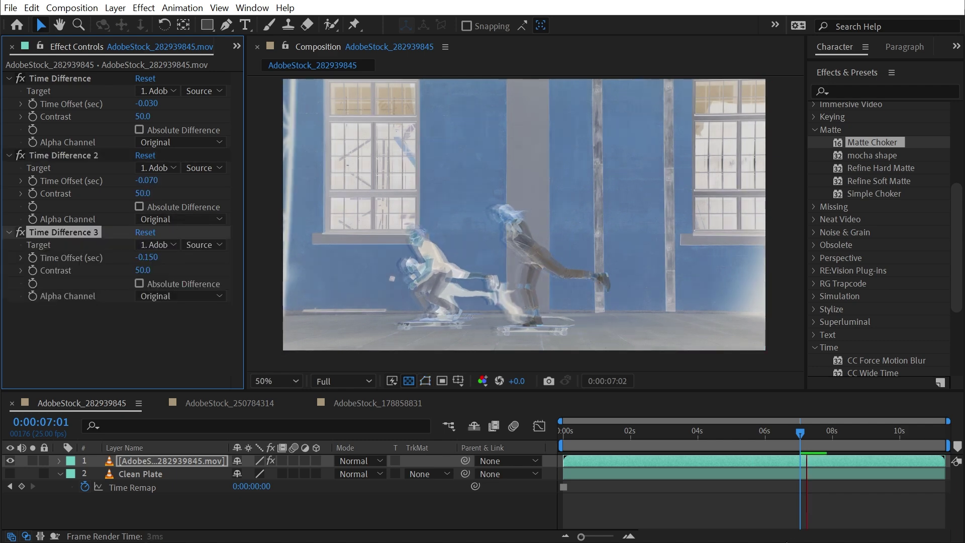
key(space)
shift+click(50, 155)
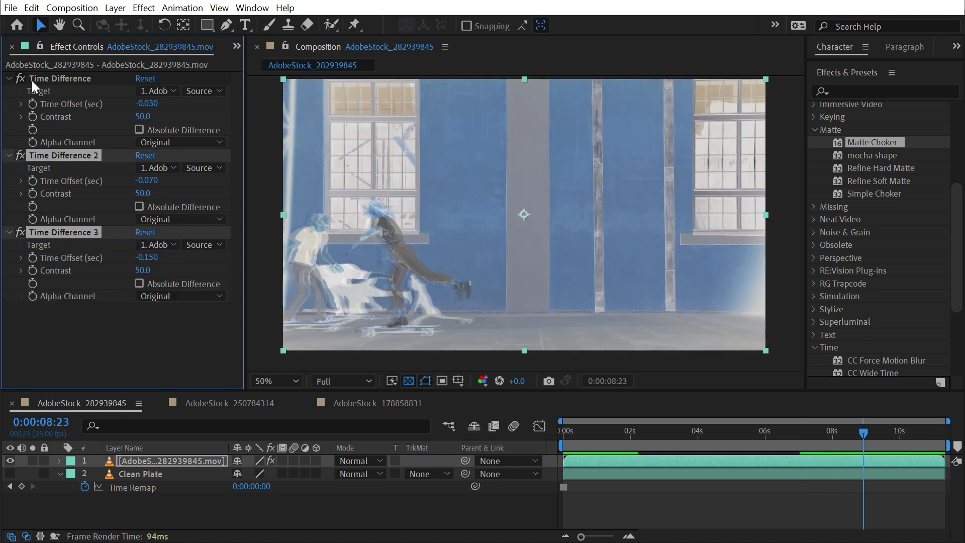
key(Delete)
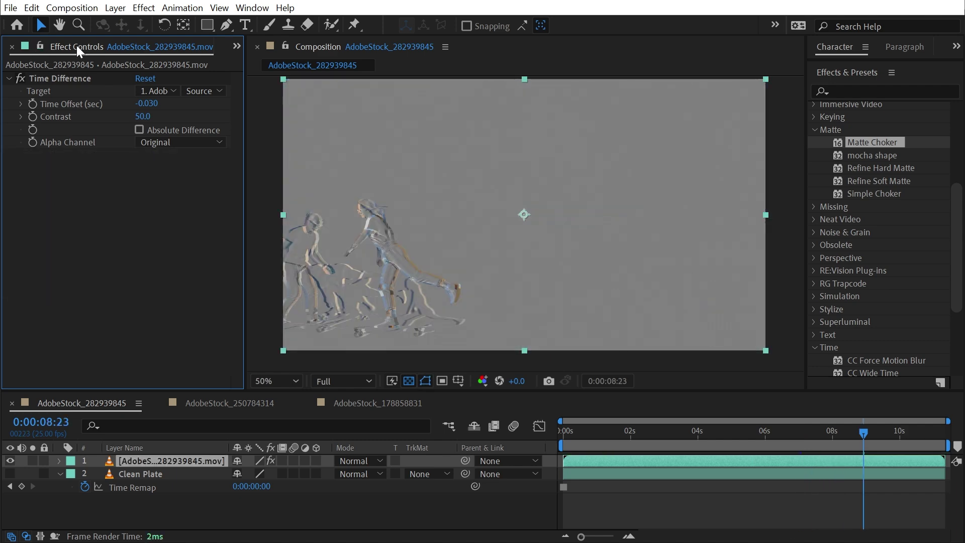
Step: Add the AdobeStock_250784314.mov footage to the composition between the skater footage and Clean Plate
scroll(77, 46, up, 1)
click(74, 211)
click(69, 226)
click(64, 240)
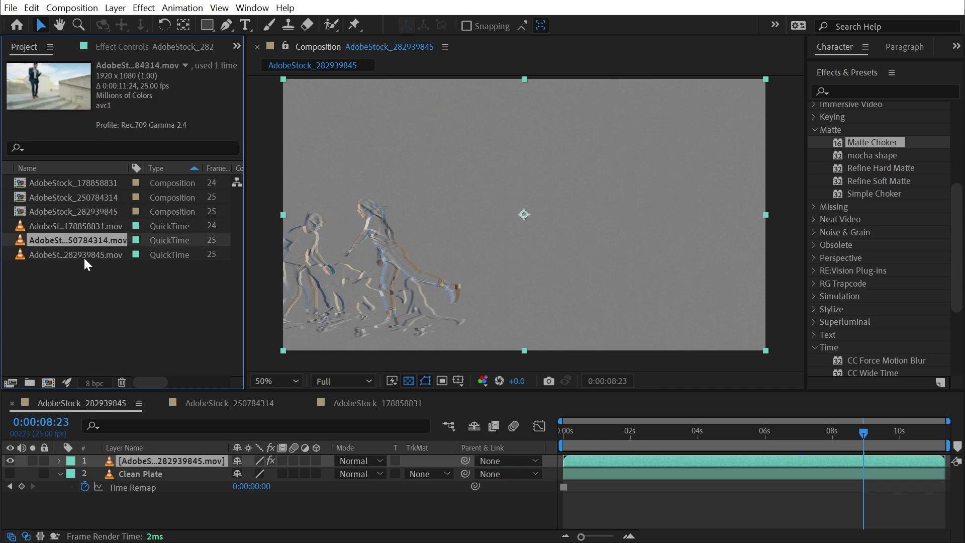
drag(67, 252, 143, 466)
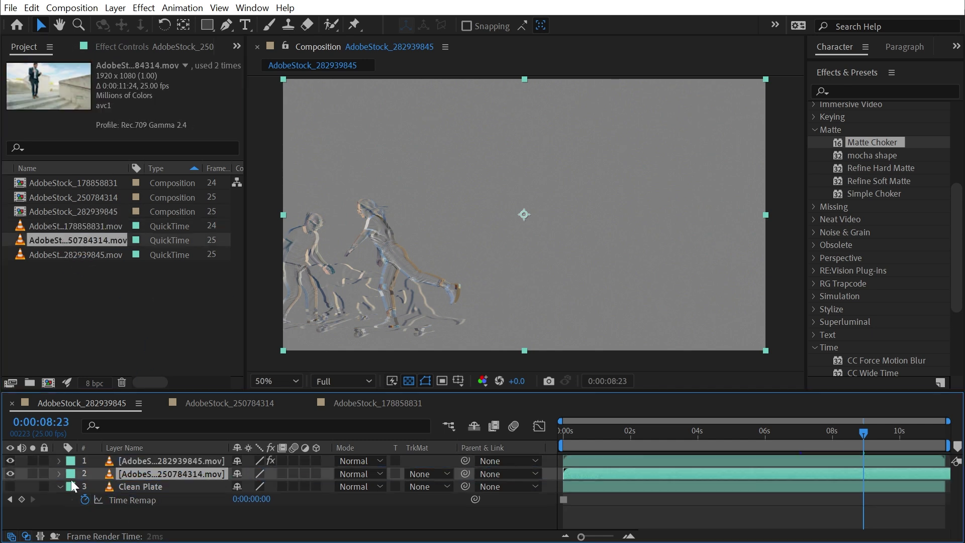
Step: At 0:00:03:01, set the skater layer's Time Difference target to the AdobeStock_250784314.mov layer
click(661, 443)
click(170, 460)
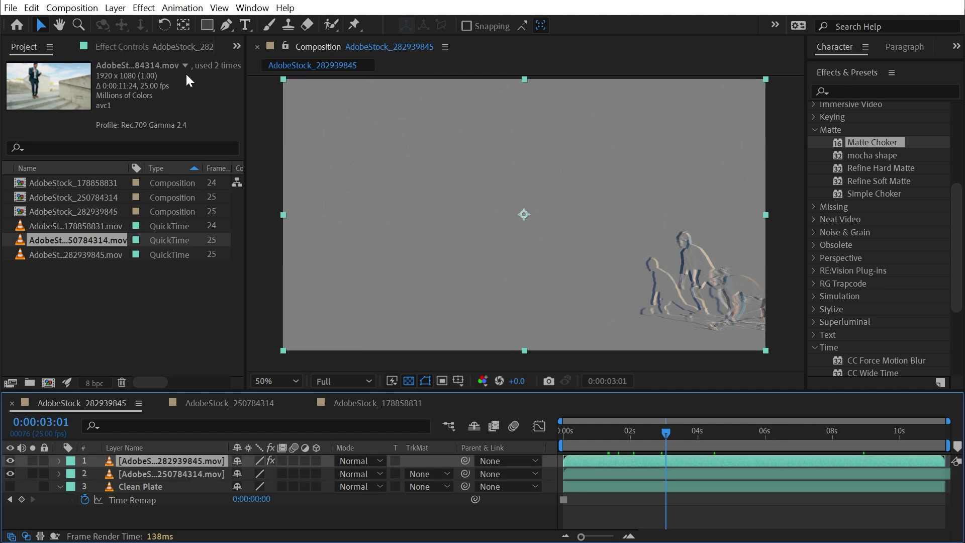
key(F3)
click(156, 90)
click(191, 140)
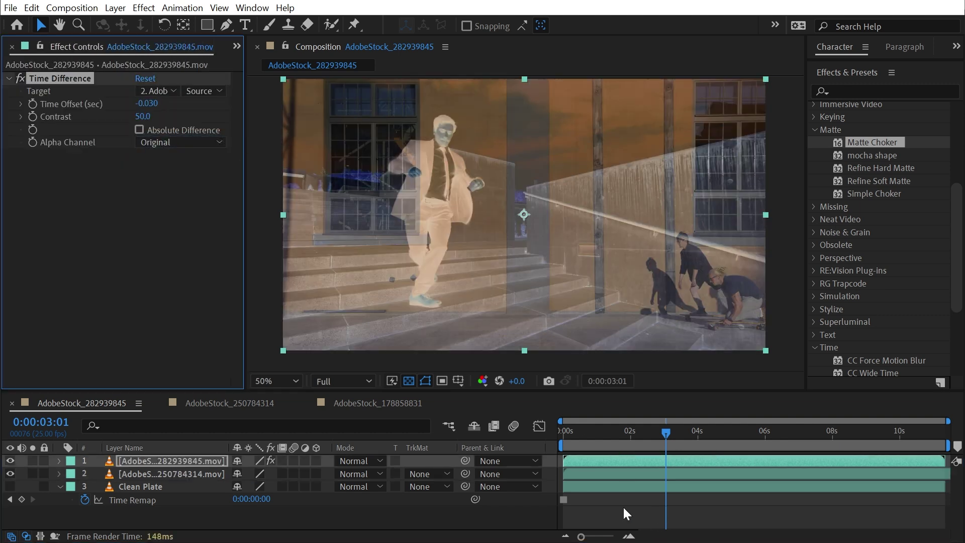
Step: Preview the blended footage from 0:00:00:12 and stop playback at 0:00:07:08
click(579, 431)
key(space)
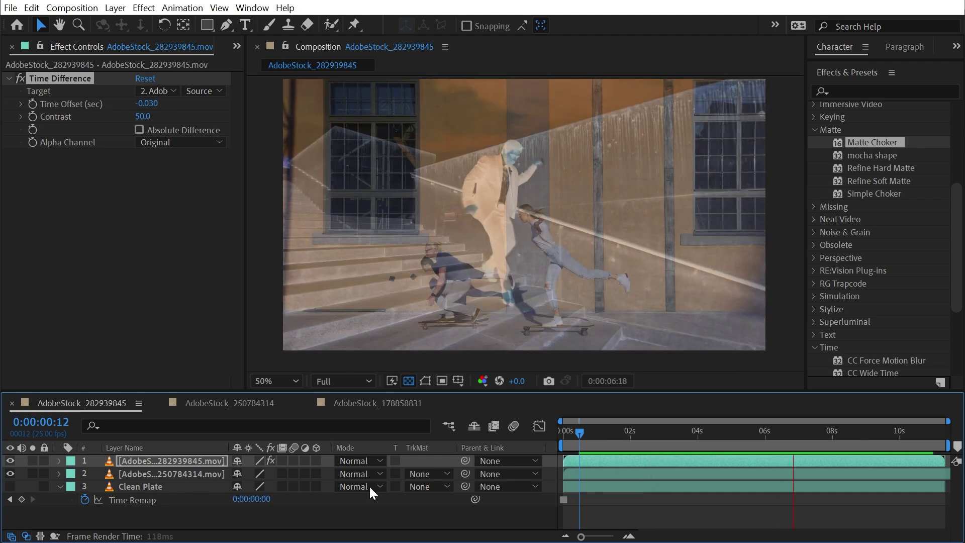
key(space)
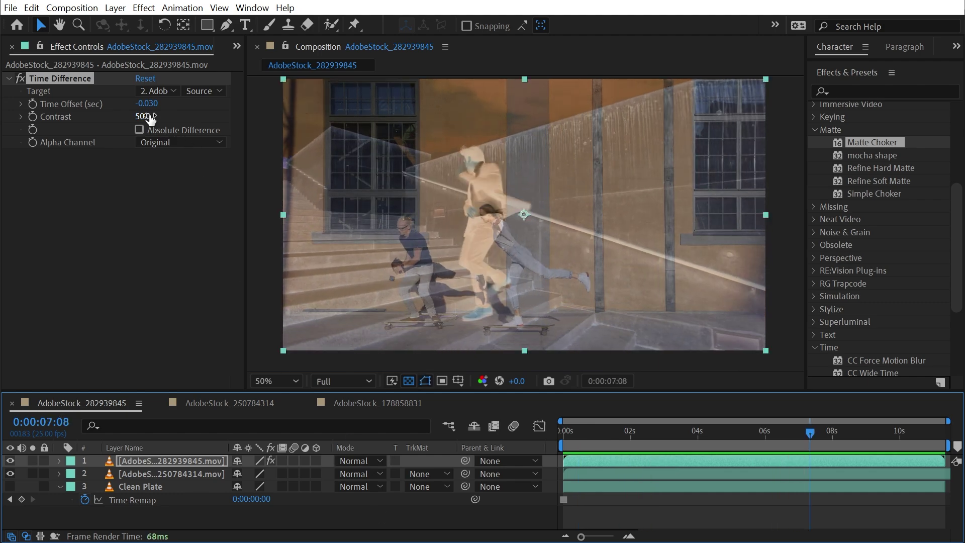
Step: Set Time Difference's contrast to 84 and time offset to 0.490 seconds, and enable Absolute Difference
drag(149, 118, 206, 122)
click(165, 130)
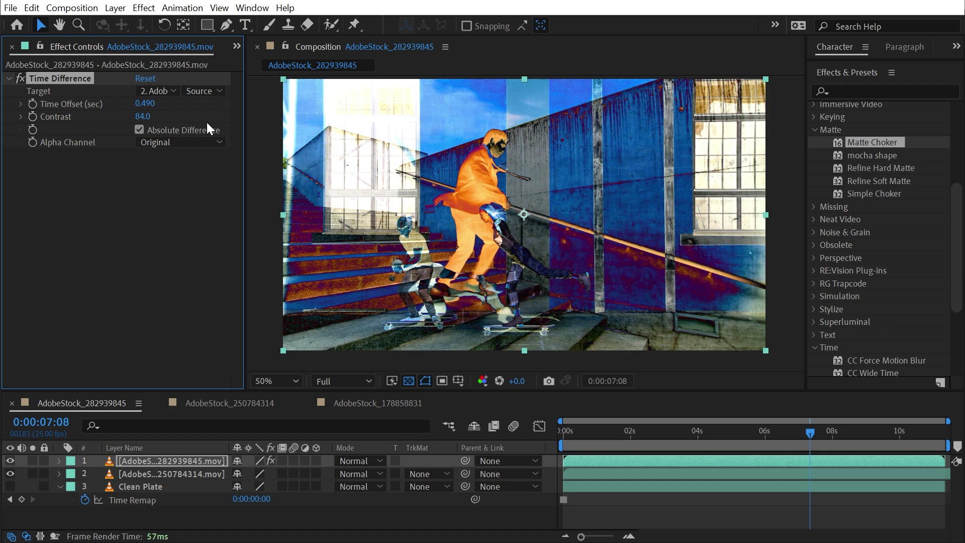